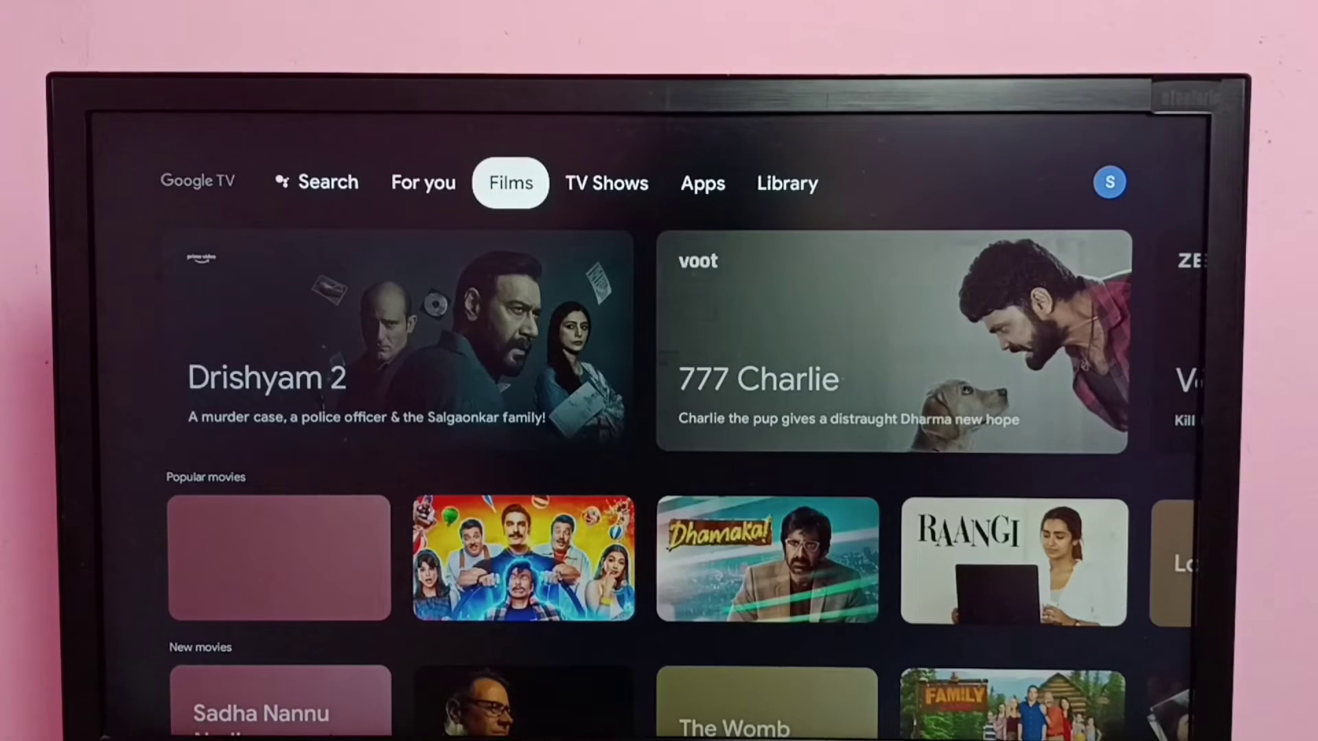
Move across the top menu to the profile icon and bring up the account panel with Settings focused
{"action": "key", "text": "Right"}
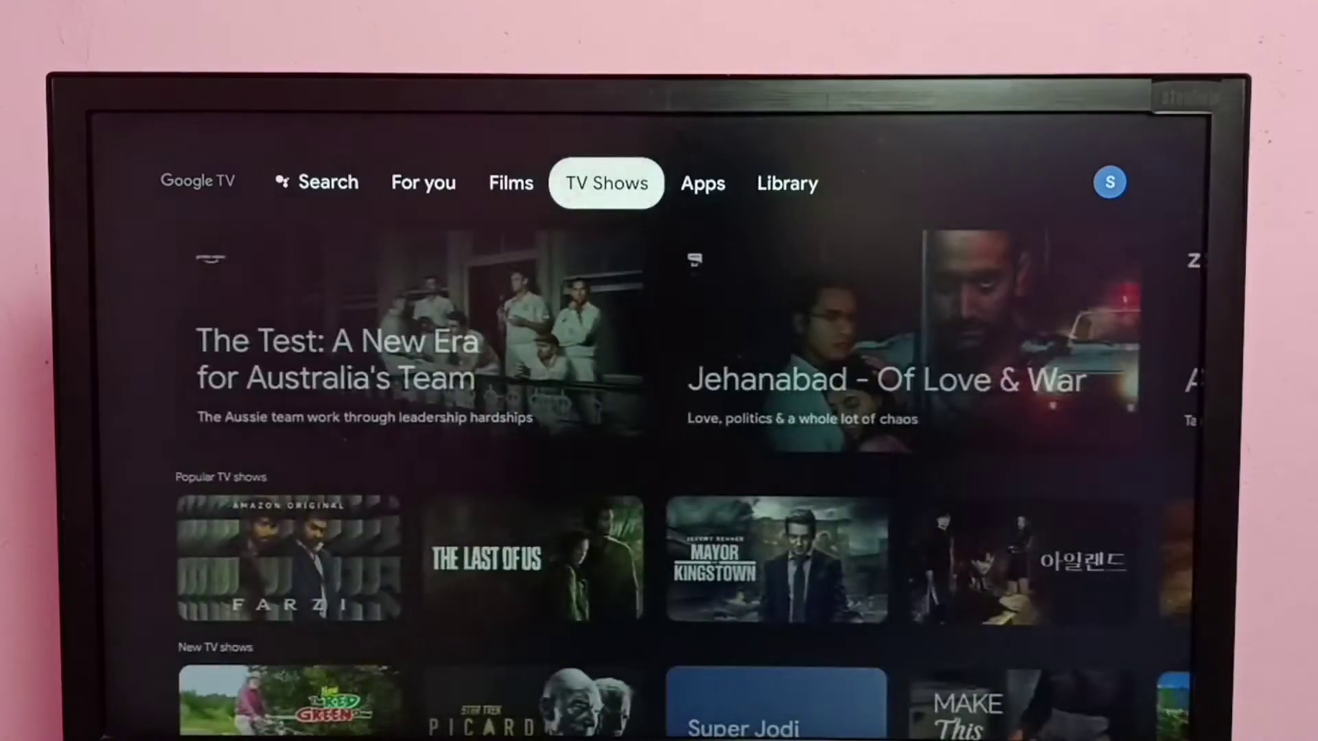
{"action": "key", "text": "Right"}
{"action": "key", "text": "Right"}
{"action": "key", "text": "Right"}
{"action": "key", "text": "Return"}
{"action": "key", "text": "Down"}
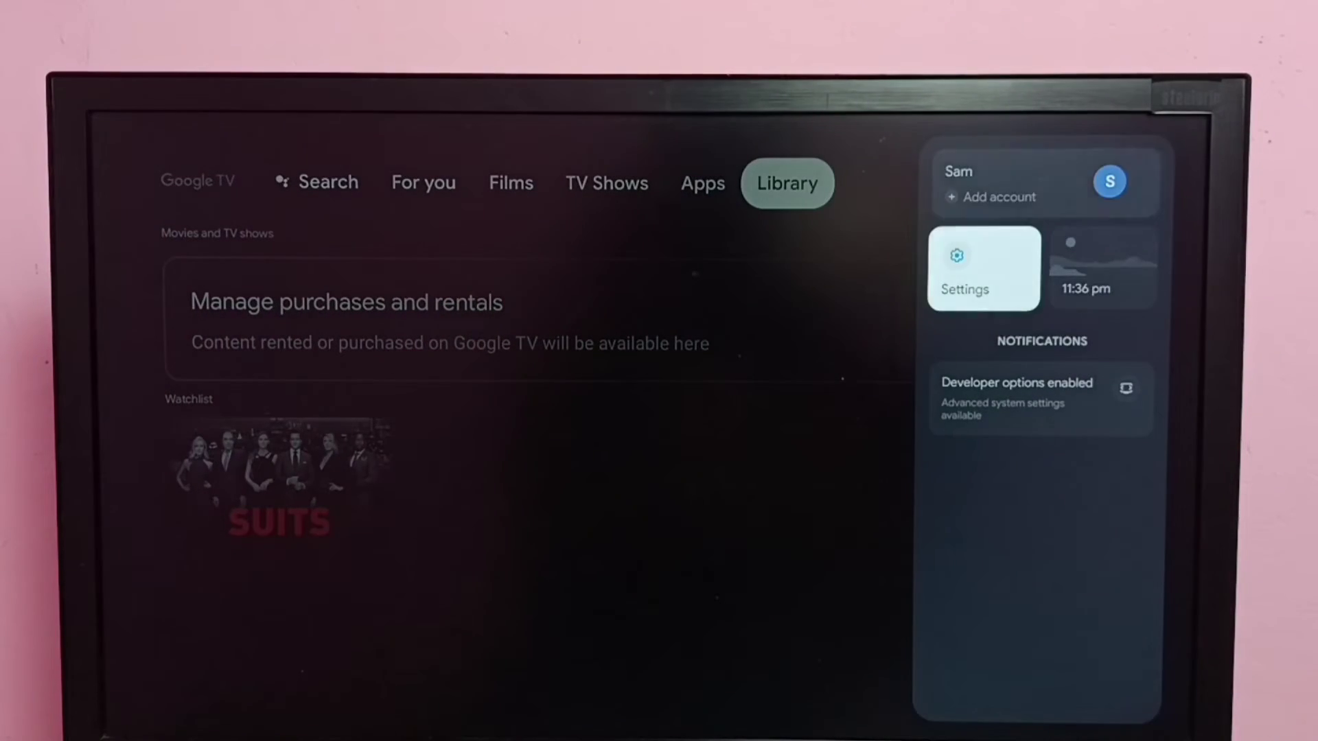
Enter the device Settings and go into Display and sound, where HDMI-CEC shows as enabled
{"action": "key", "text": "Return"}
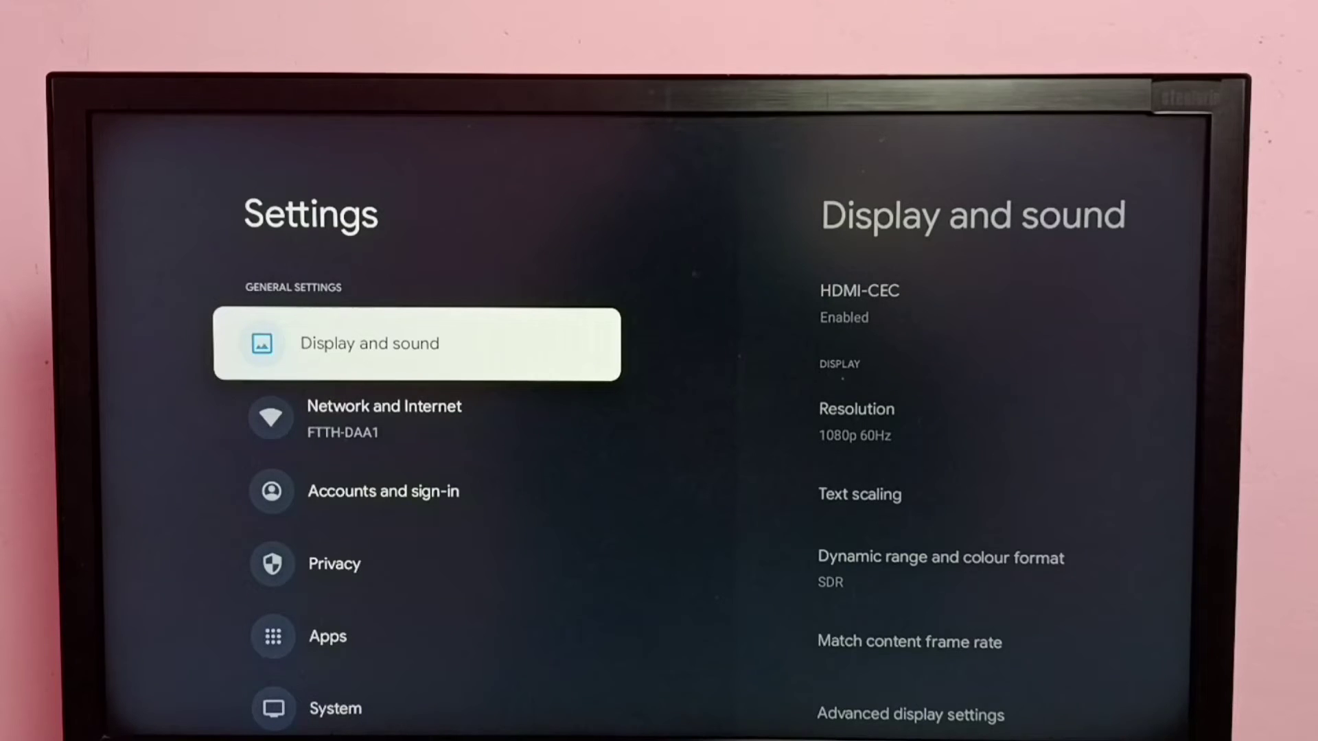
{"action": "key", "text": "Return"}
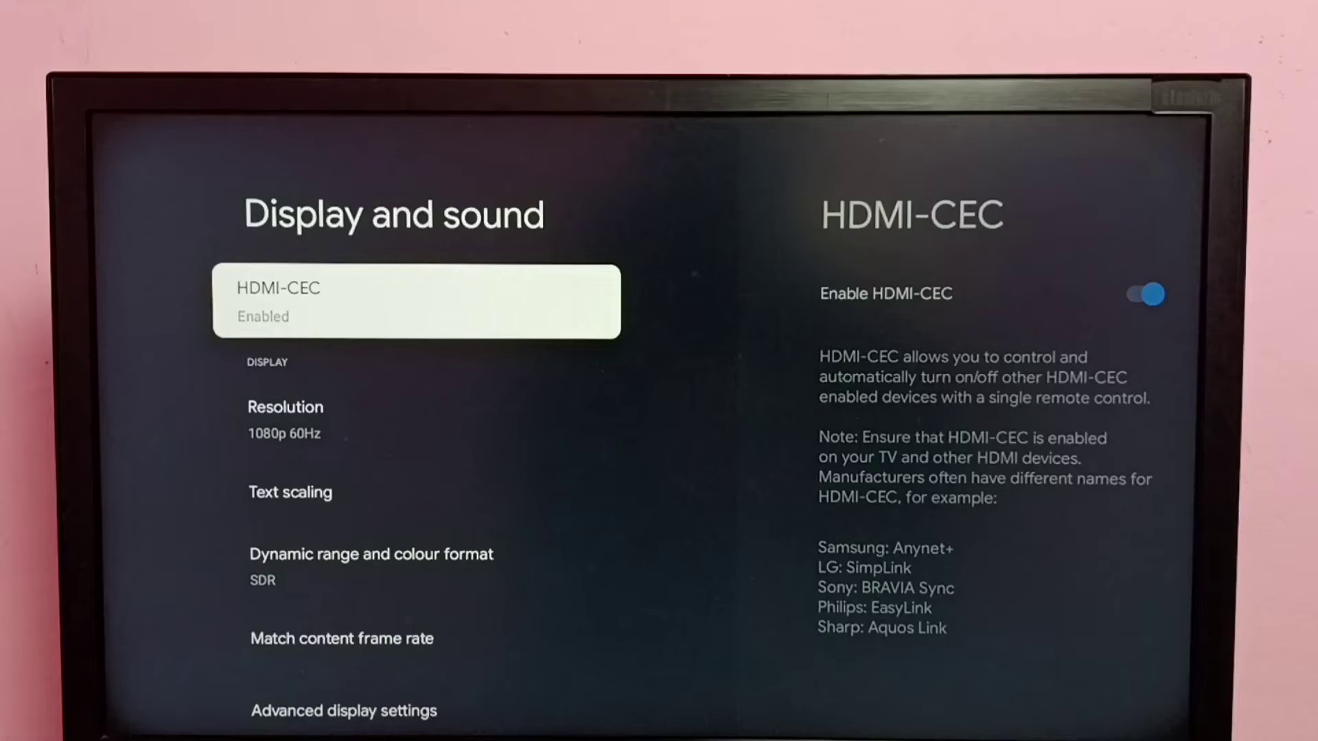
On the HDMI-CEC page, switch Enable HDMI-CEC off and then back on so it ends enabled
{"action": "key", "text": "Return"}
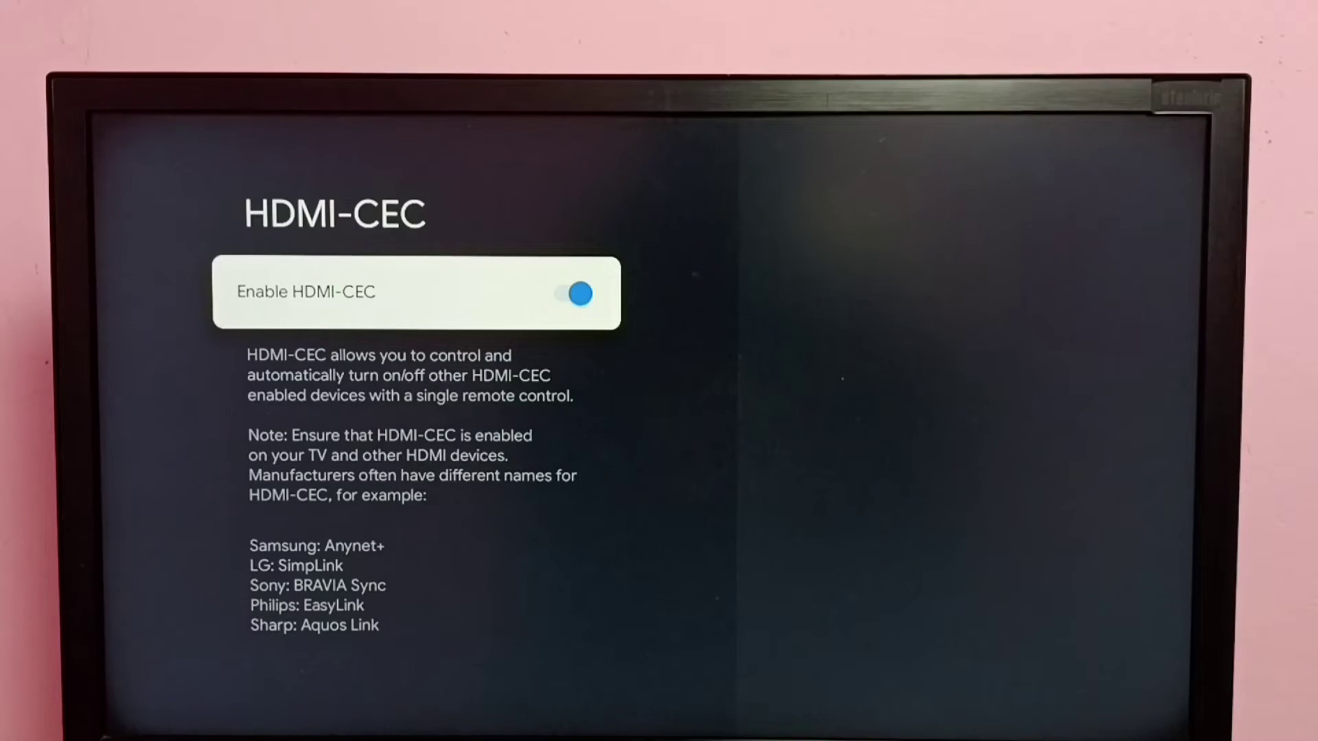
{"action": "key", "text": "Return"}
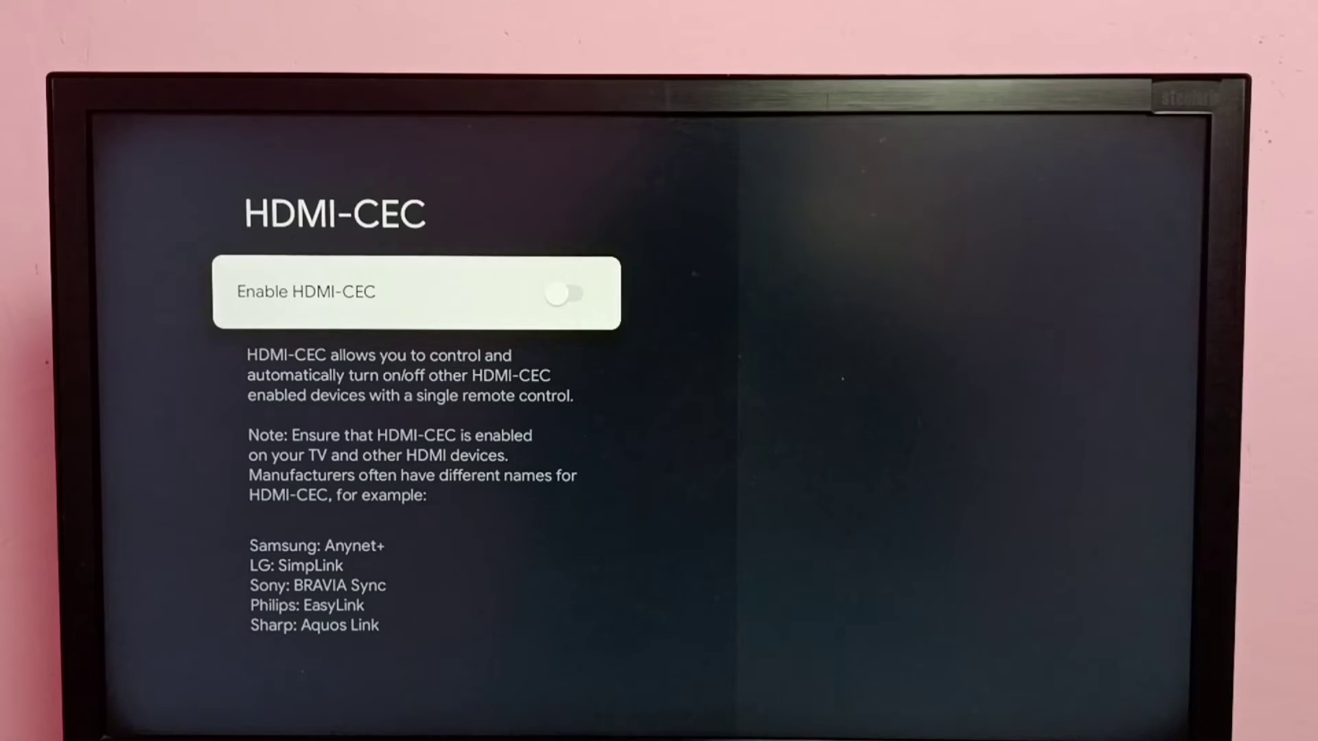
{"action": "key", "text": "Return"}
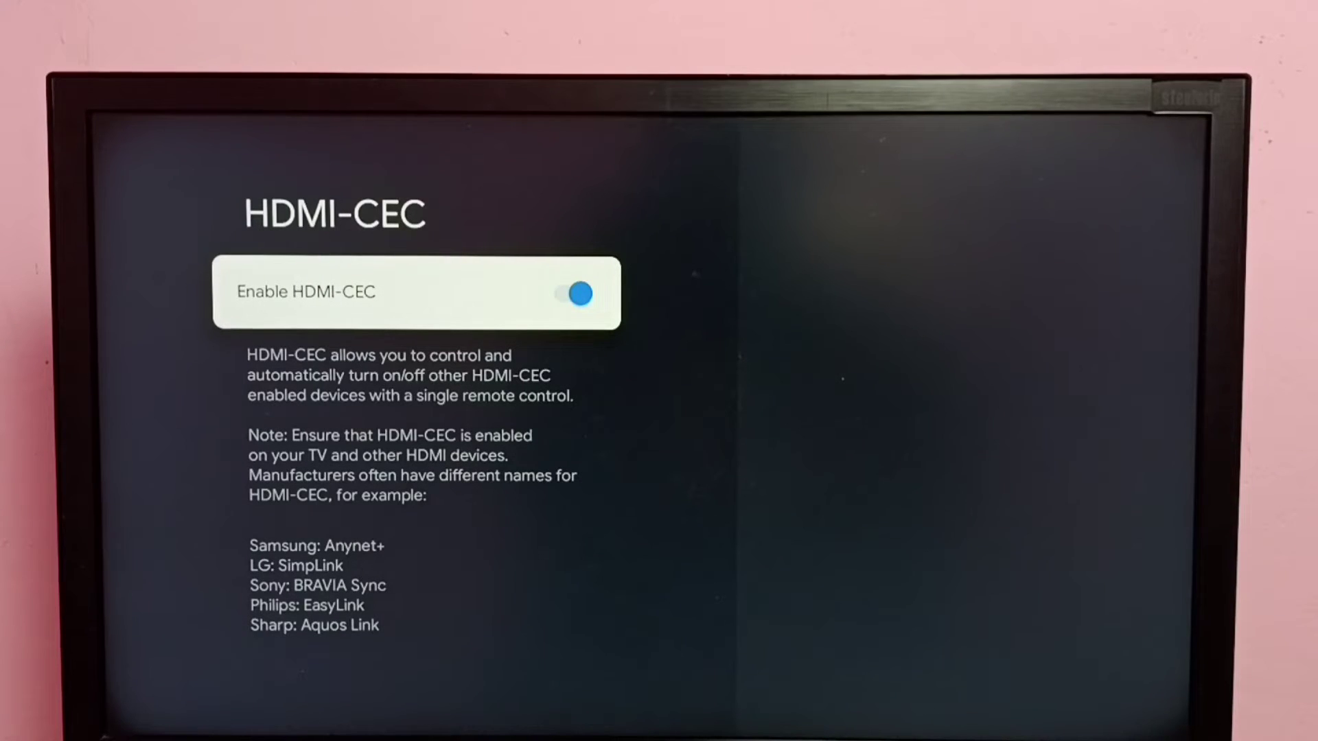